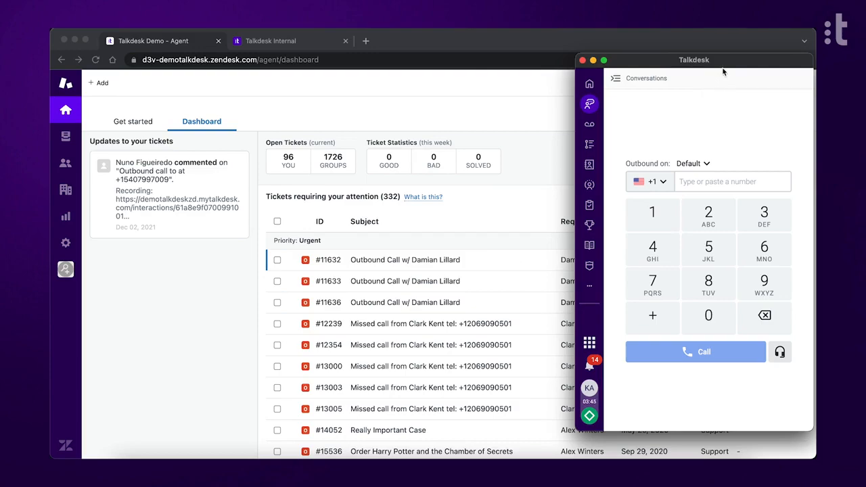
Check the incoming caller's contact details in the Talkdesk window and accept the inbound call.
mouse_move(725, 65)
mouse_down()
mouse_move(664, 64)
mouse_move(722, 65)
mouse_up()
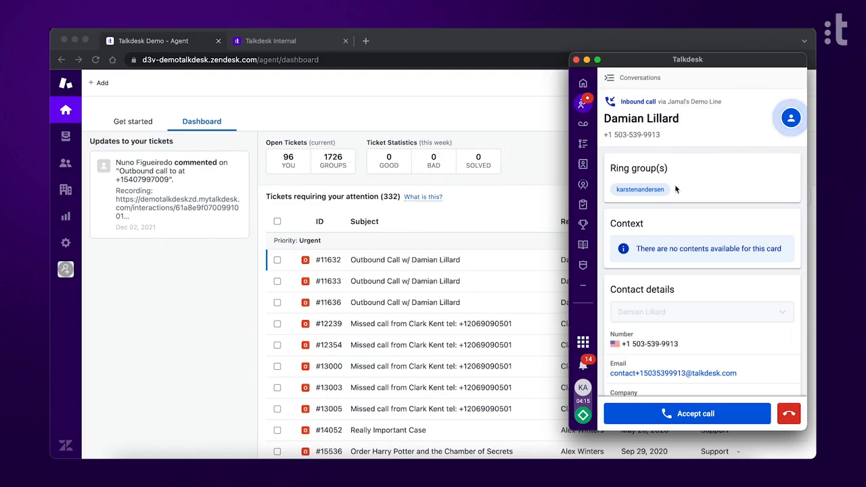
scroll(695, 272, down, 2)
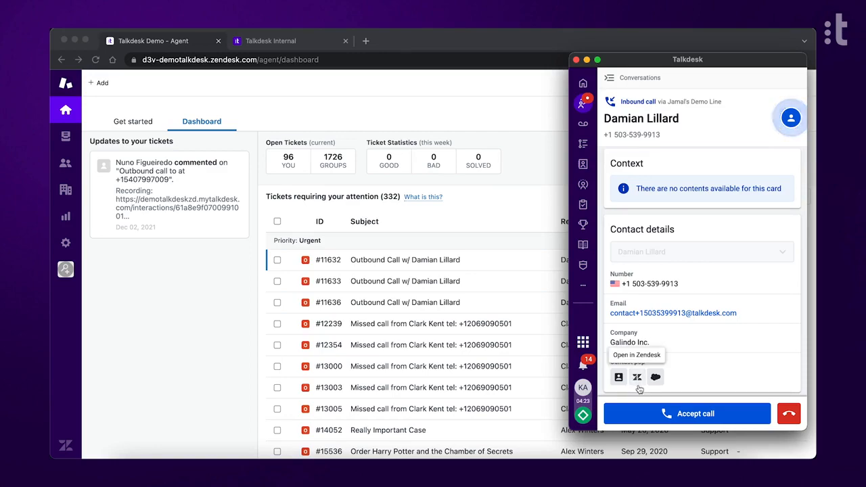
click(663, 414)
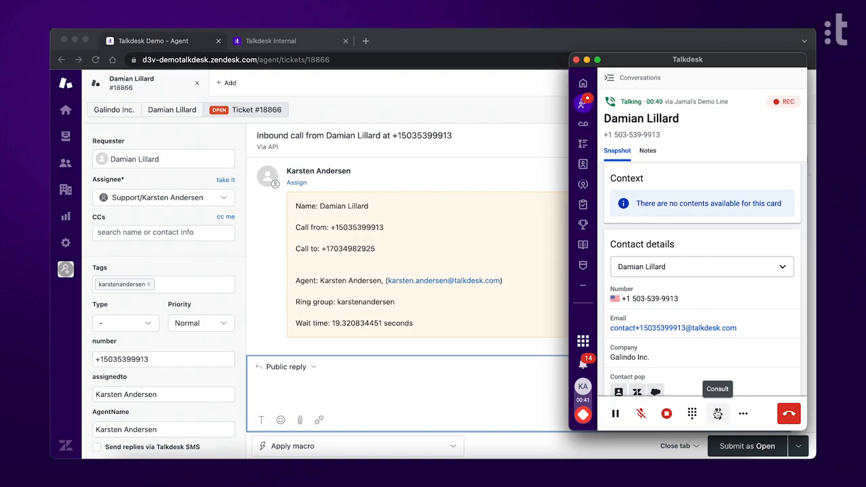
View the additional call options, Blind transfer and Add guest, and look over the caller's snapshot.
click(744, 414)
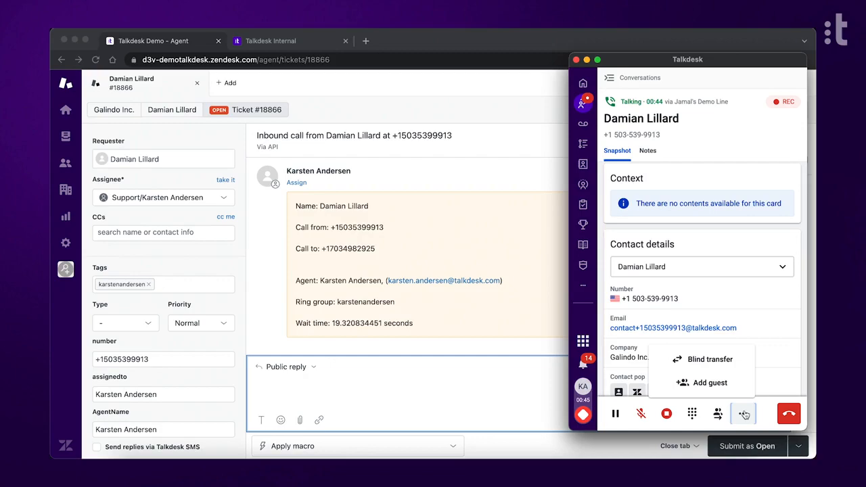
click(764, 418)
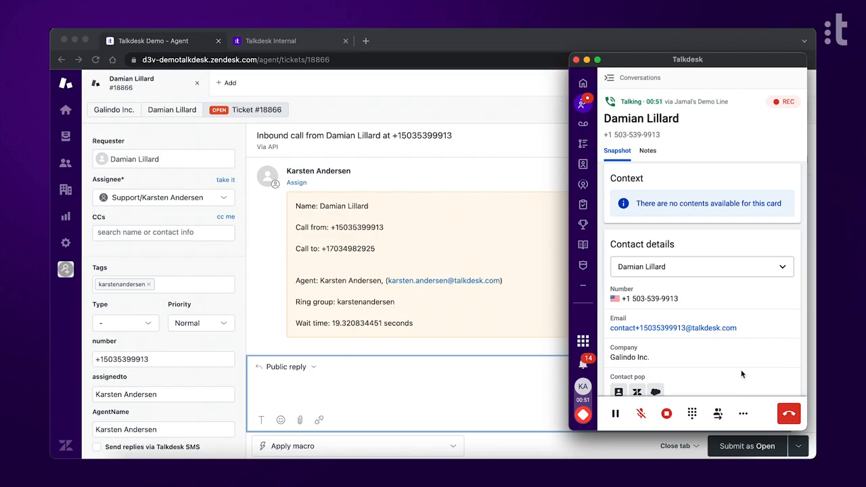
scroll(741, 370, up, 2)
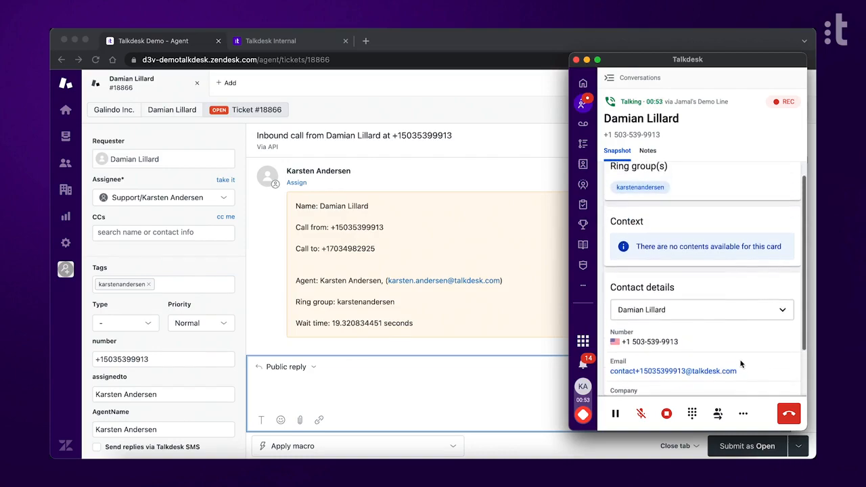
Add the text "notes" to the active call's conversation notes.
click(654, 154)
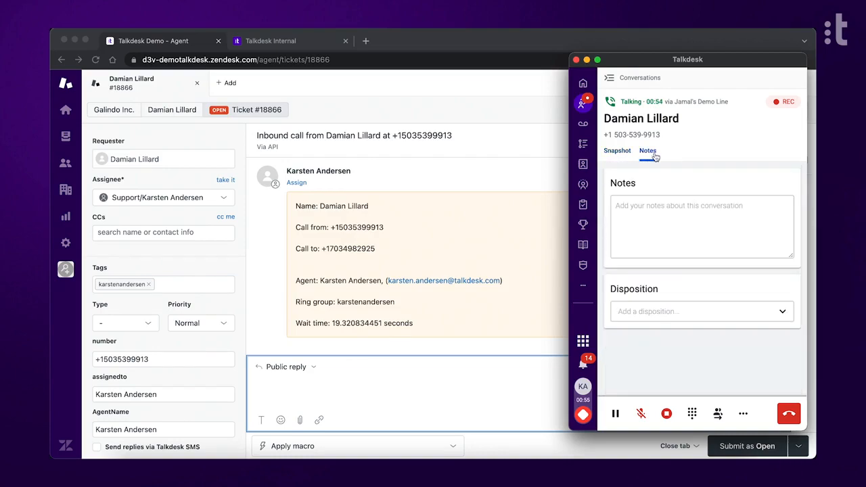
click(658, 216)
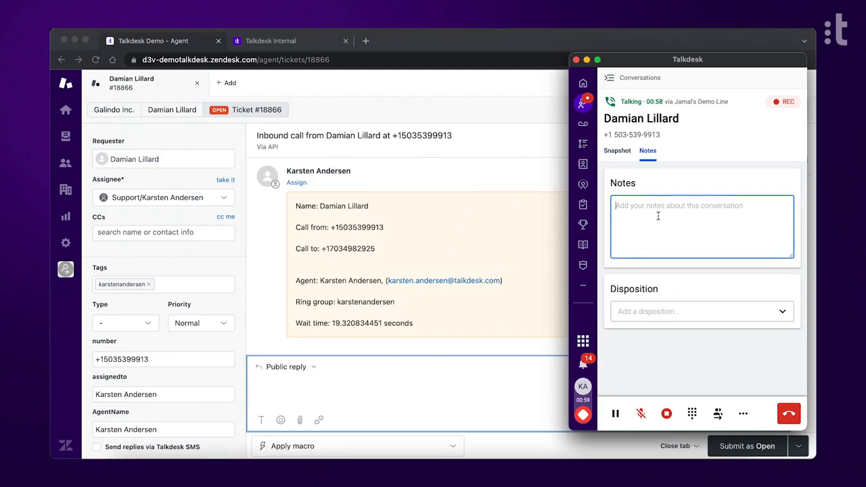
text(notes)
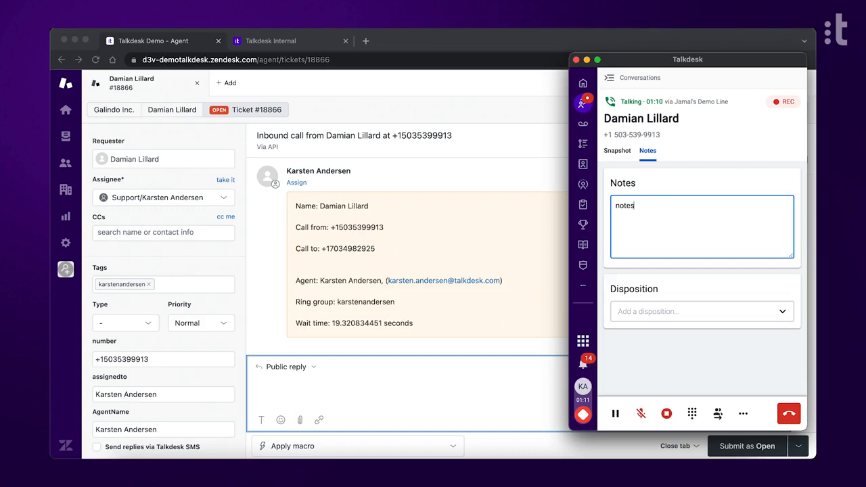
Set the call disposition to Escalation - Billing from the Gen. Support Set and end the call.
click(782, 315)
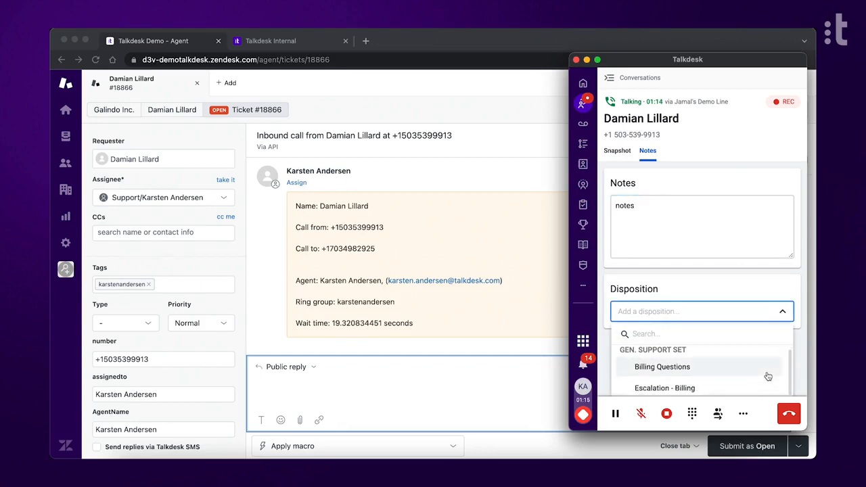
scroll(767, 376, down, 4)
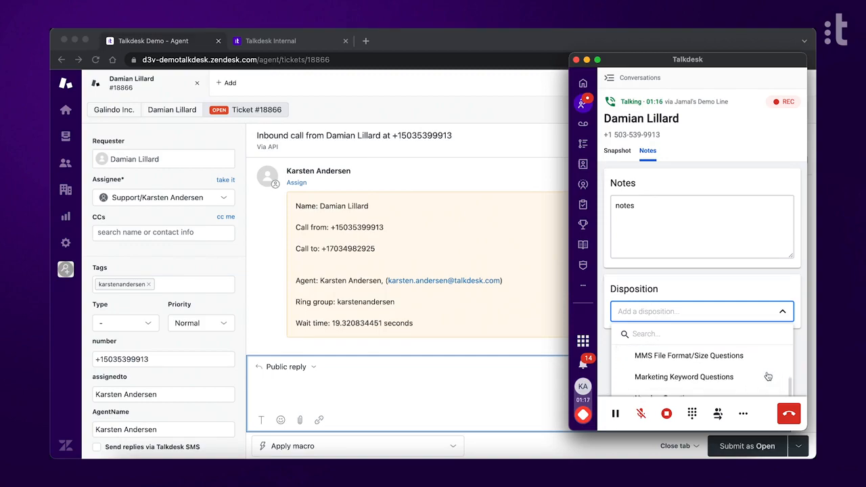
scroll(768, 377, down, 2)
scroll(768, 376, up, 4)
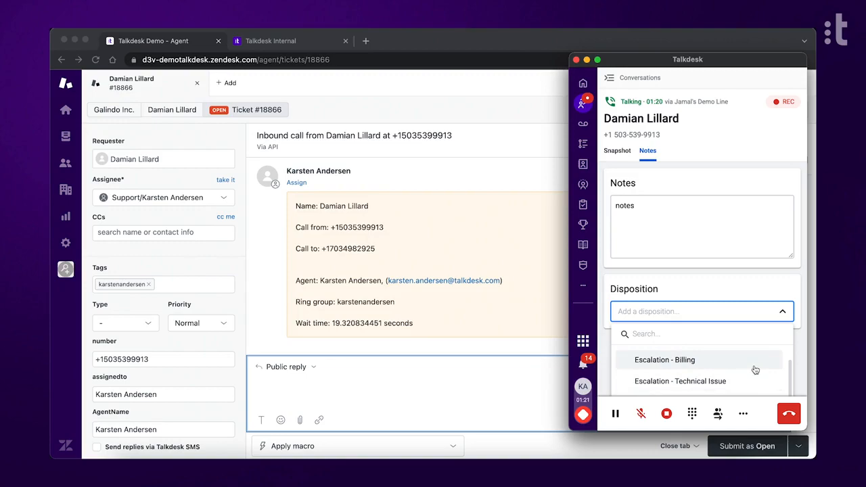
click(753, 366)
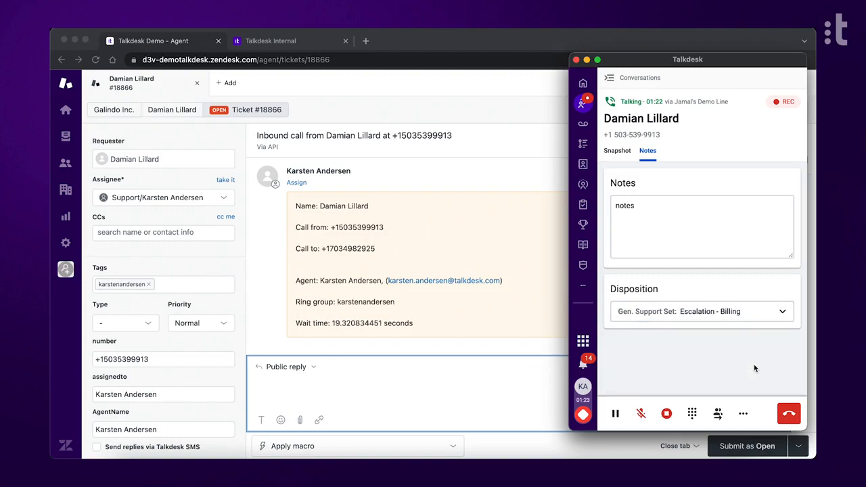
click(788, 415)
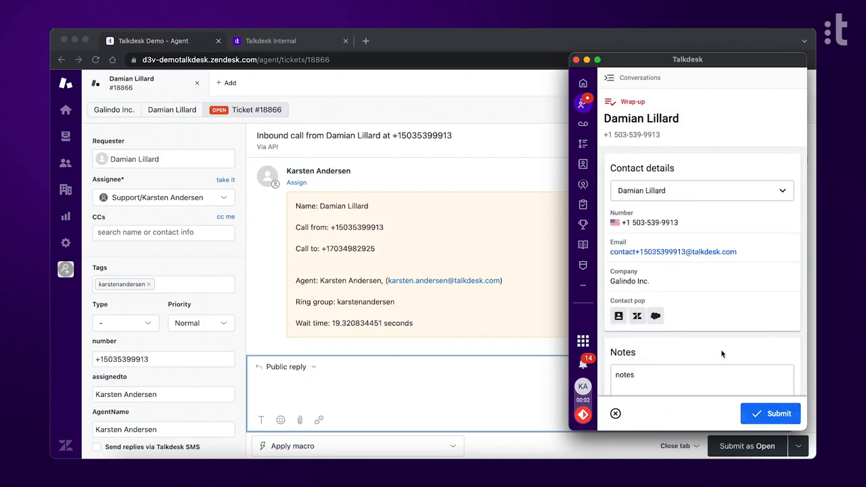
Append "additional notes" to the wrap-up notes and submit the call wrap-up.
scroll(714, 287, down, 3)
click(704, 288)
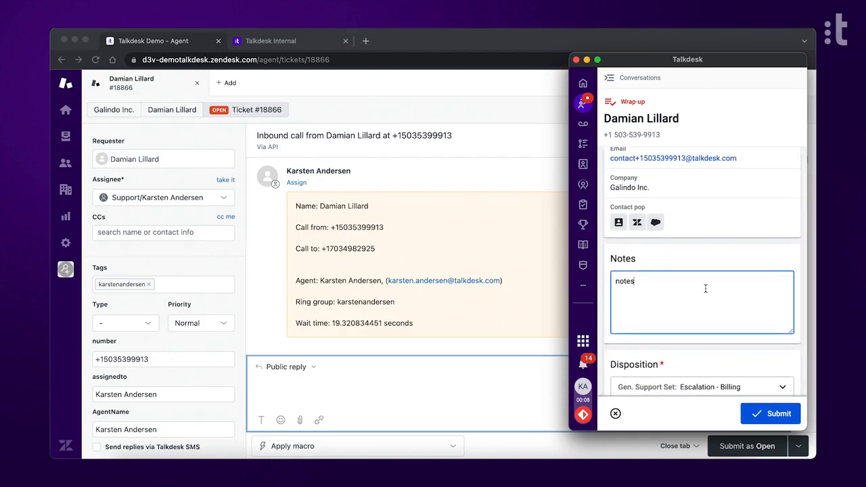
text(additional notes)
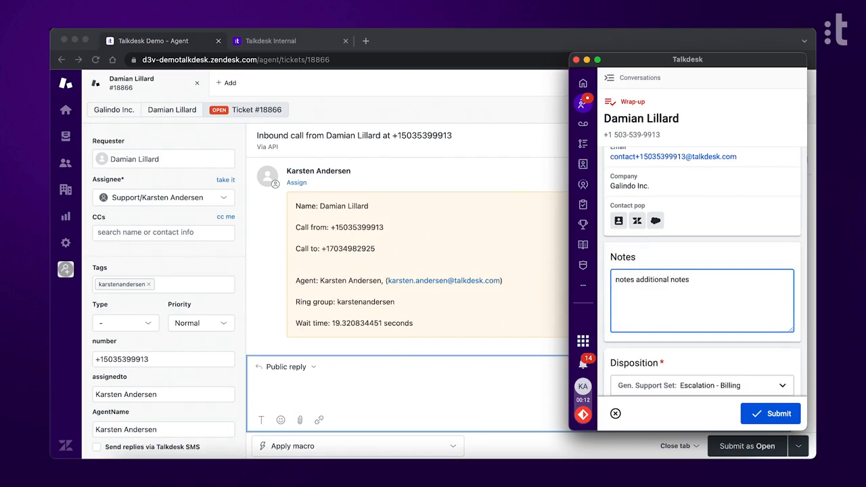
scroll(752, 334, down, 1)
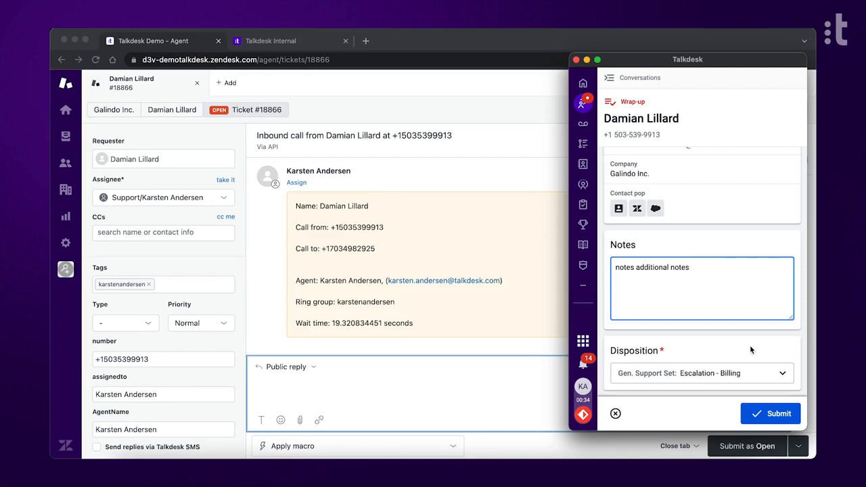
click(763, 414)
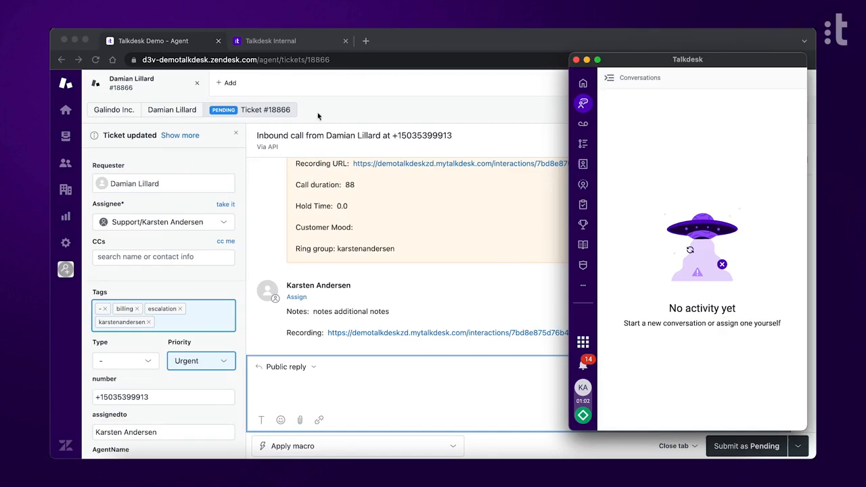
Switch the browser to the Talkdesk Internal page and minimize the floating Talkdesk window.
click(319, 44)
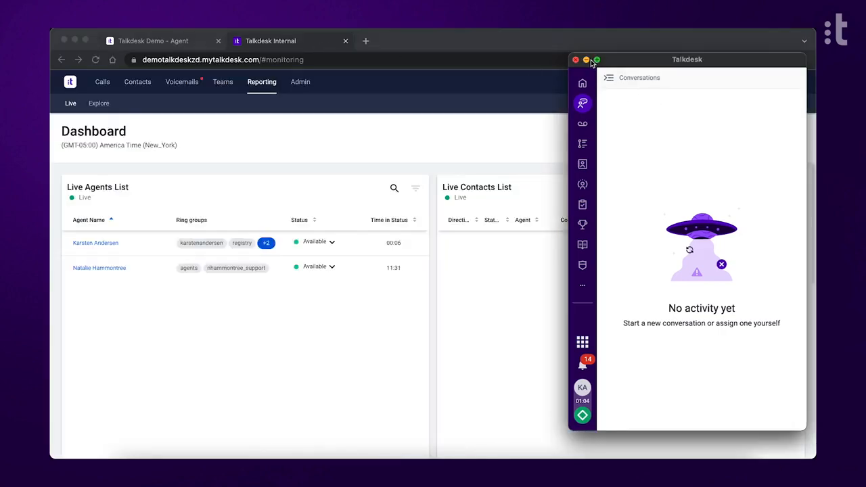
click(587, 59)
click(322, 79)
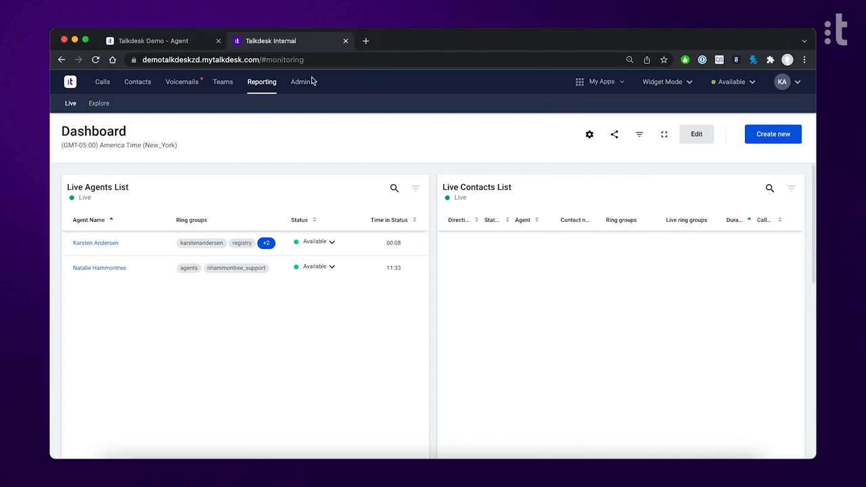
Open the Zendesk integration from the integrations list in the administration area.
click(301, 82)
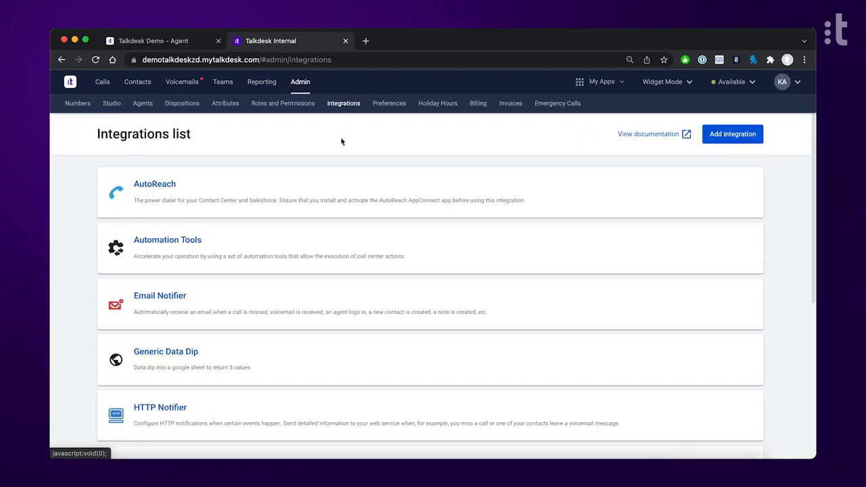
scroll(346, 230, down, 3)
scroll(346, 284, down, 4)
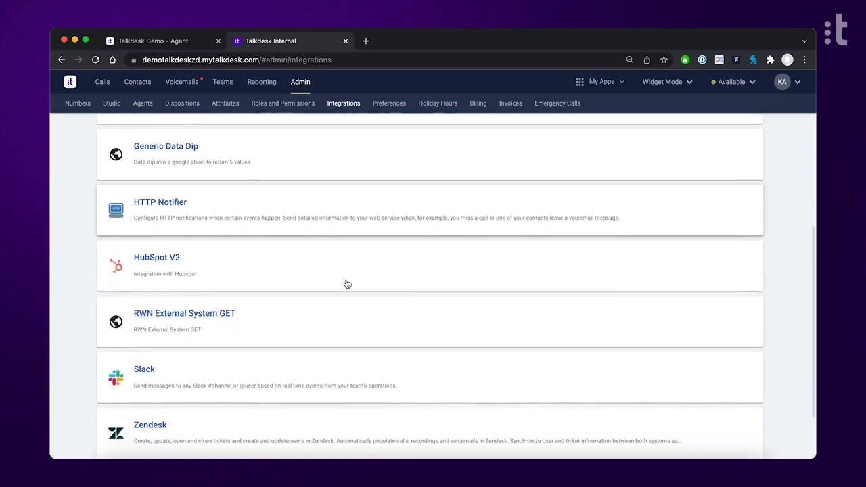
click(283, 353)
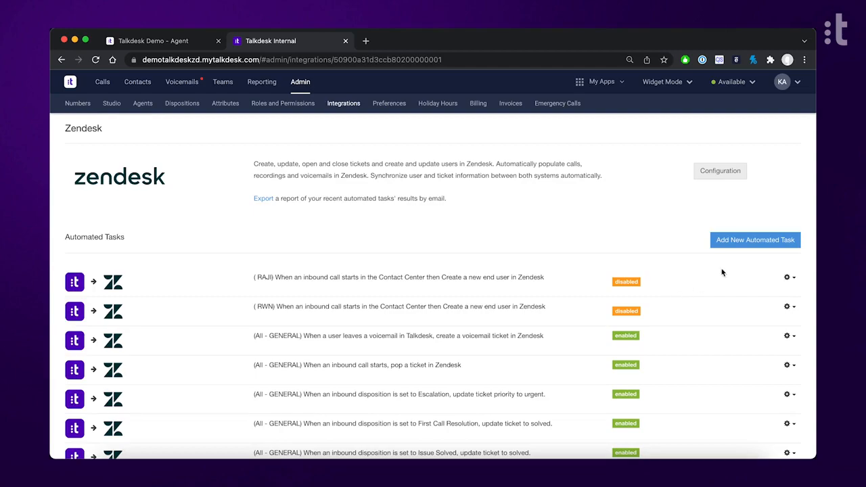
Add an automated task that updates a ticket in Zendesk when an inbound disposition code is set in Talkdesk Internal.
click(746, 244)
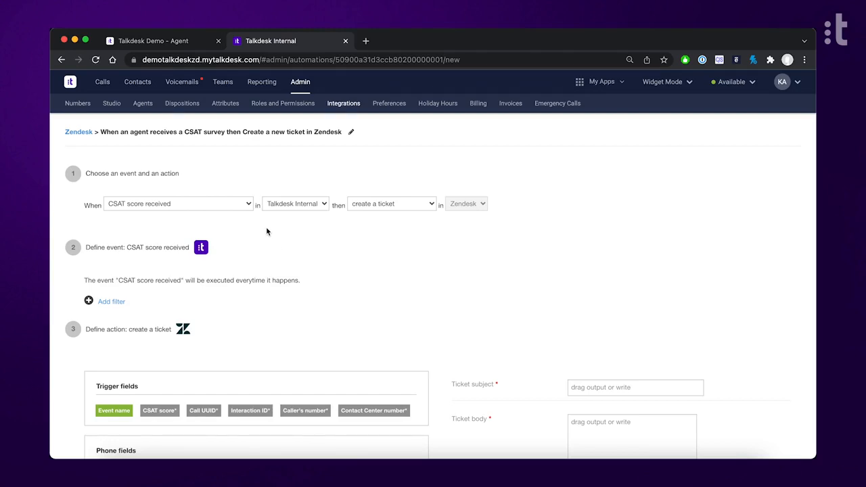
click(248, 207)
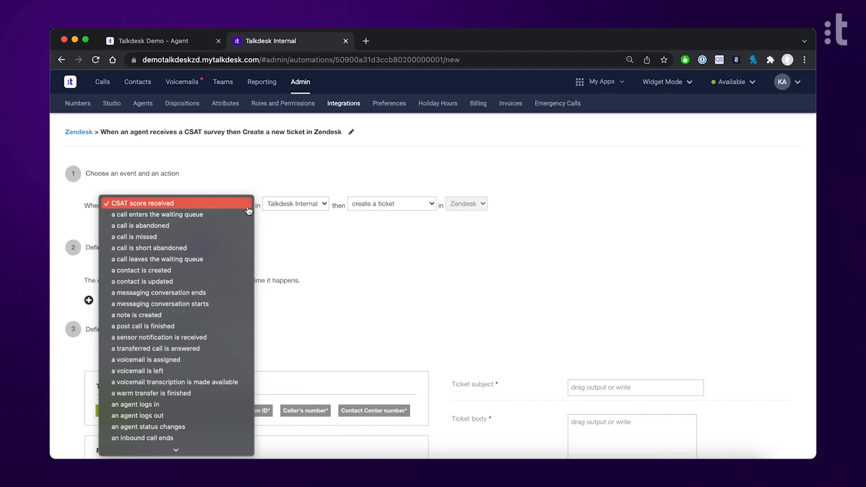
scroll(226, 302, down, 3)
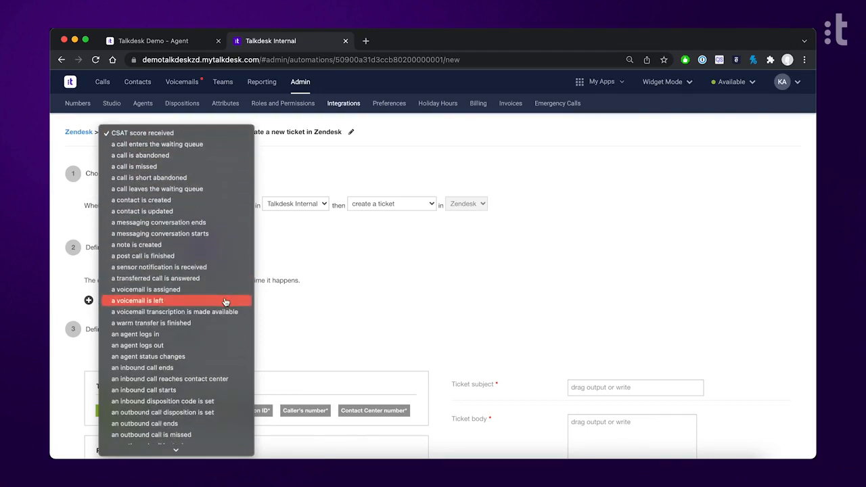
click(221, 404)
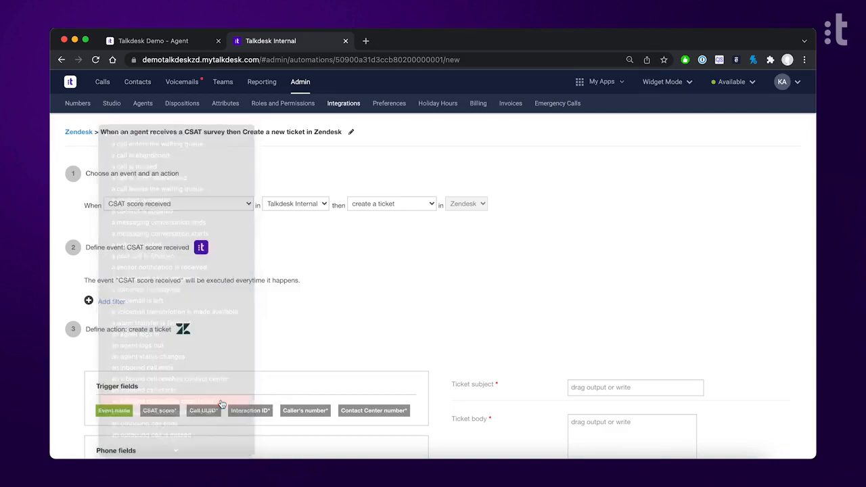
click(424, 207)
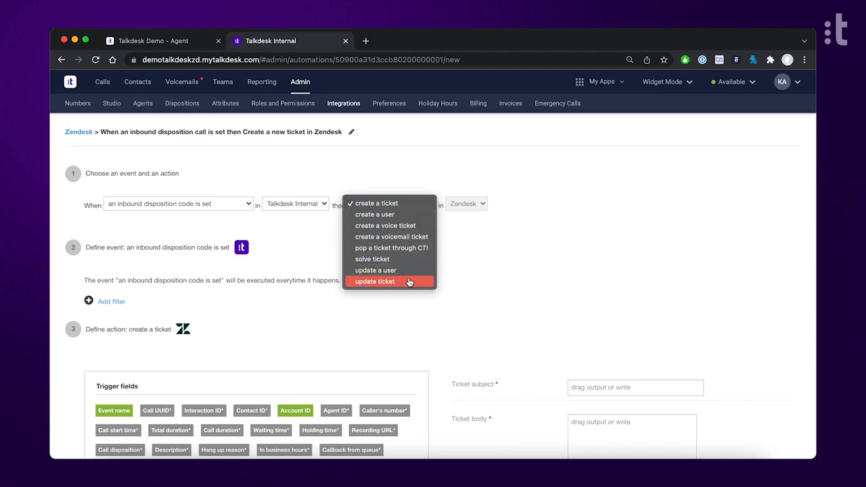
key(Escape)
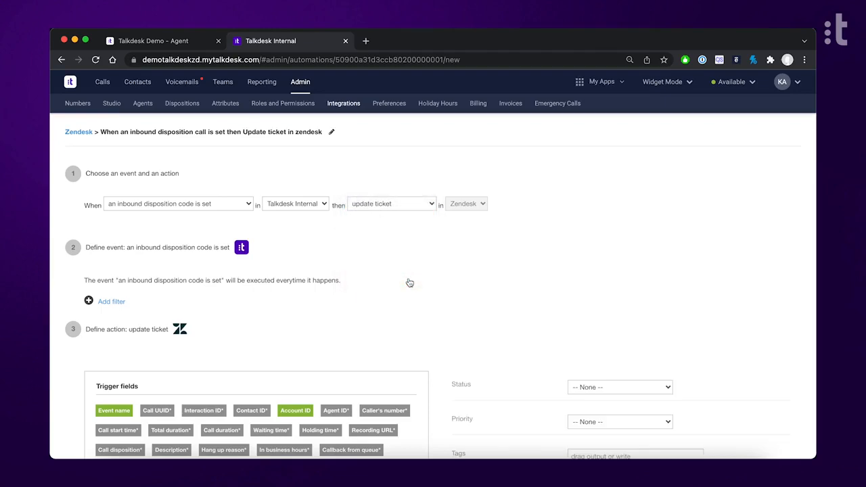
Add an event filter requiring that Call disposition contains "escalation".
click(120, 302)
click(167, 291)
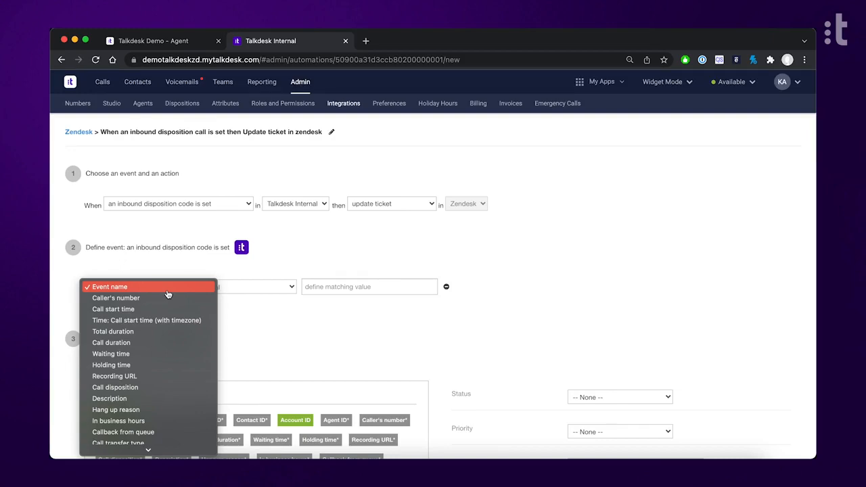
click(147, 391)
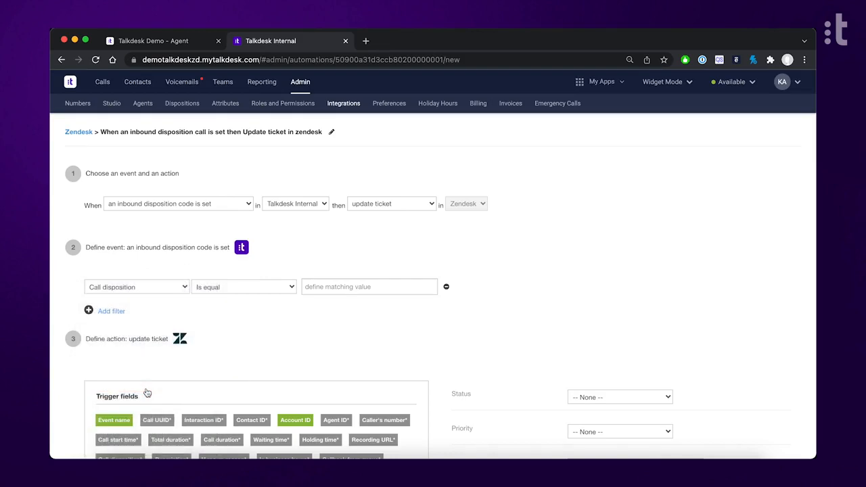
click(273, 288)
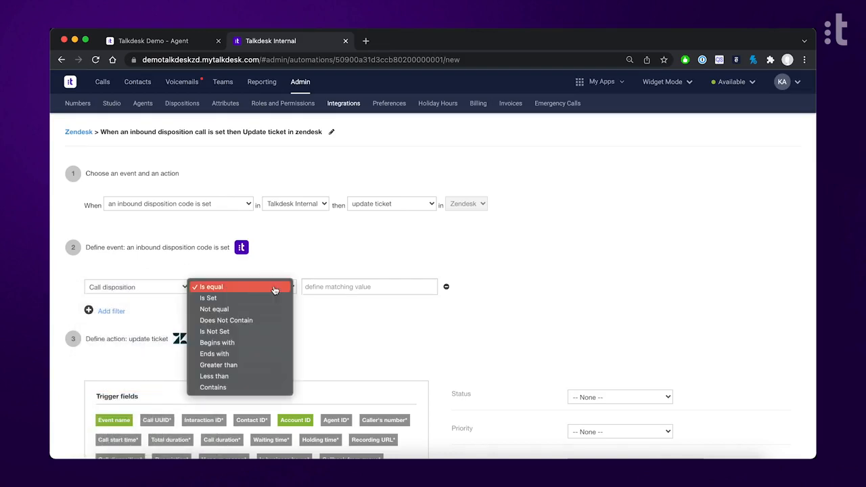
click(259, 387)
click(344, 287)
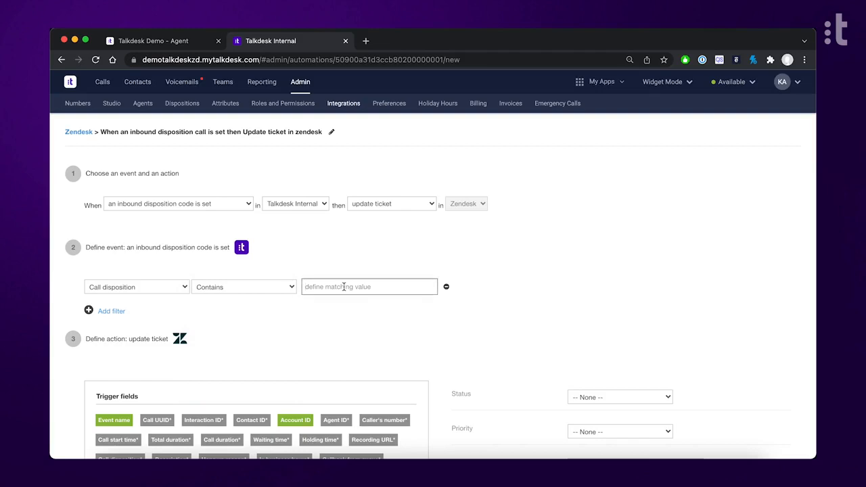
text(escalation)
click(437, 353)
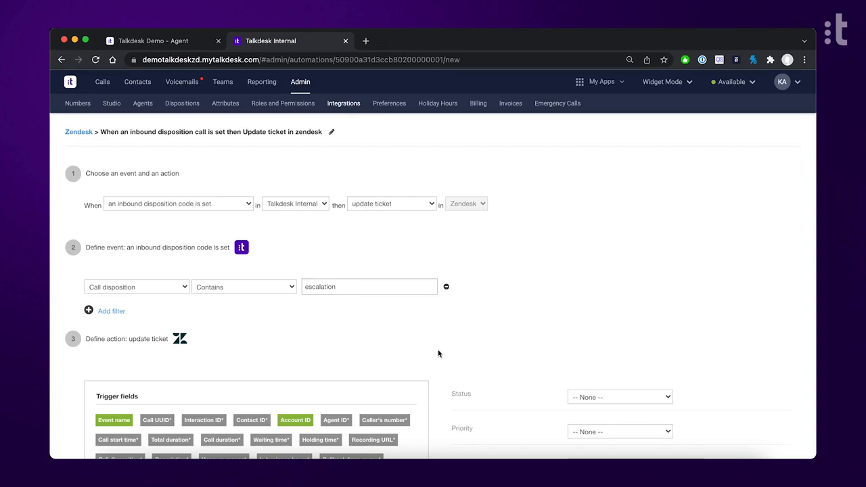
Set the ticket update action's Status to pending and its Priority to urgent.
scroll(437, 353, down, 5)
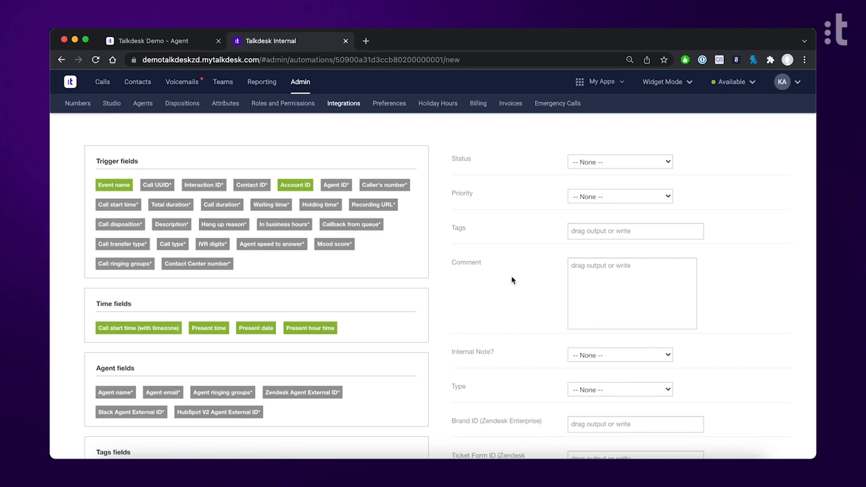
scroll(512, 280, up, 2)
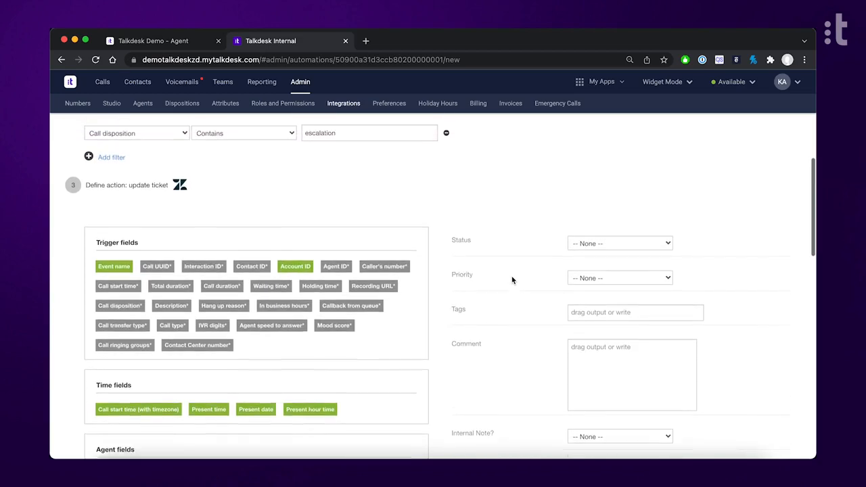
click(611, 249)
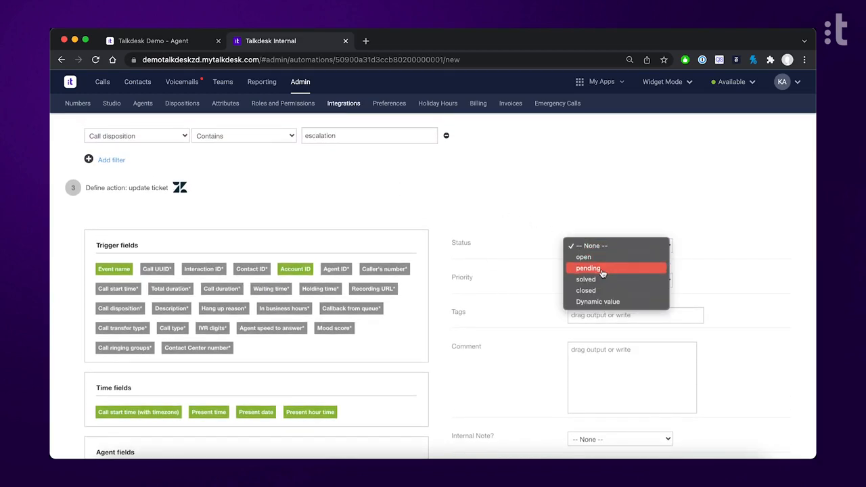
click(601, 268)
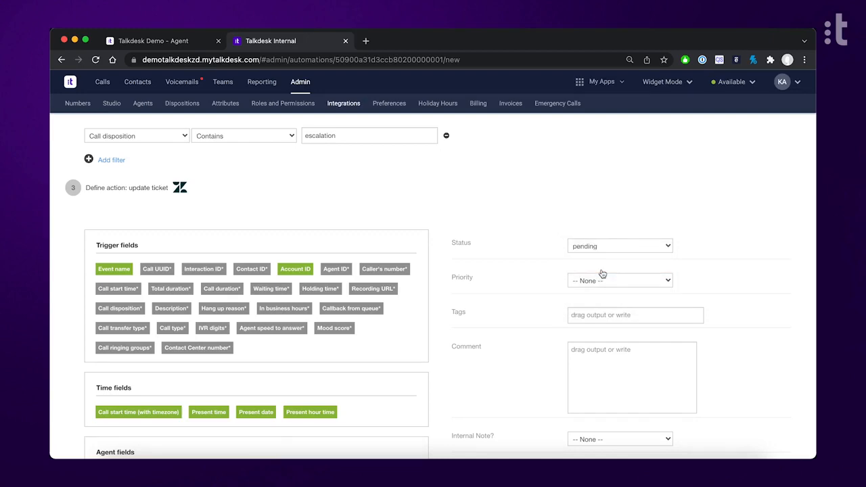
click(630, 283)
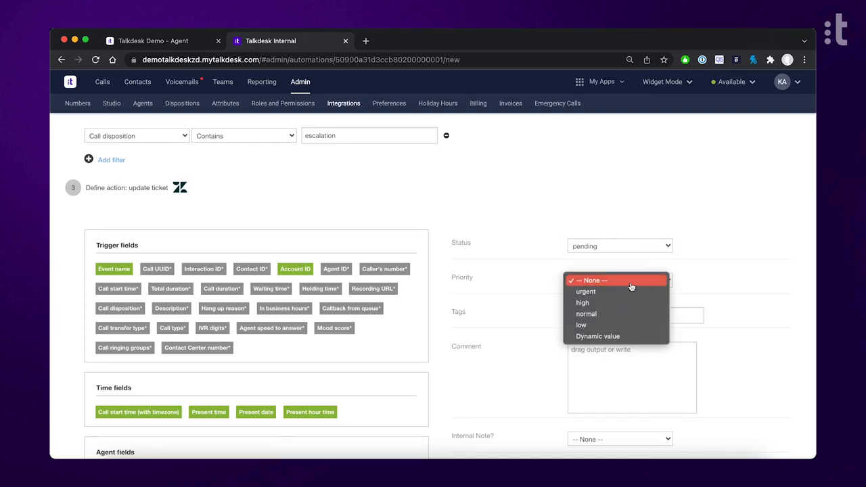
click(623, 296)
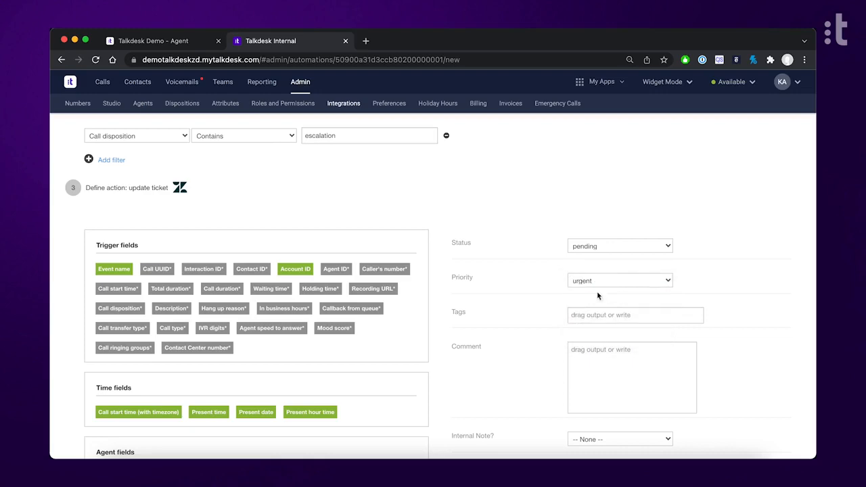
Map Call disposition into Tags, and fill Comment with the Recording URL, Agent name and Description fields.
scroll(519, 316, down, 2)
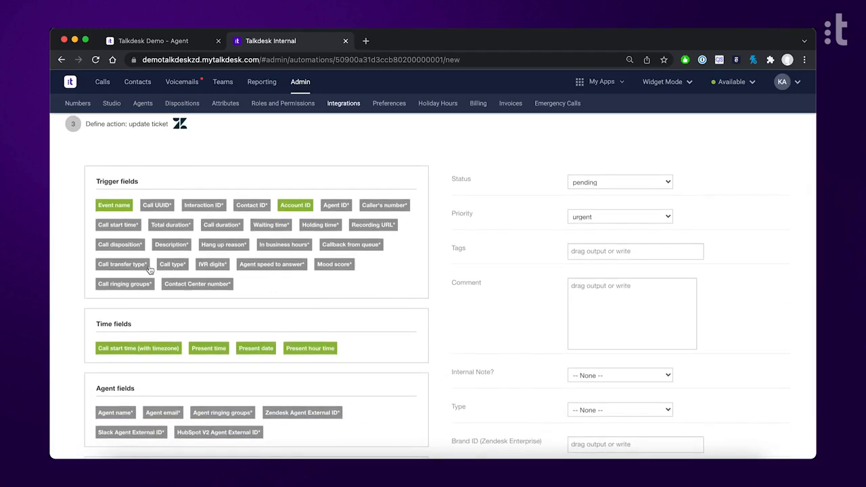
drag(128, 246, 586, 254)
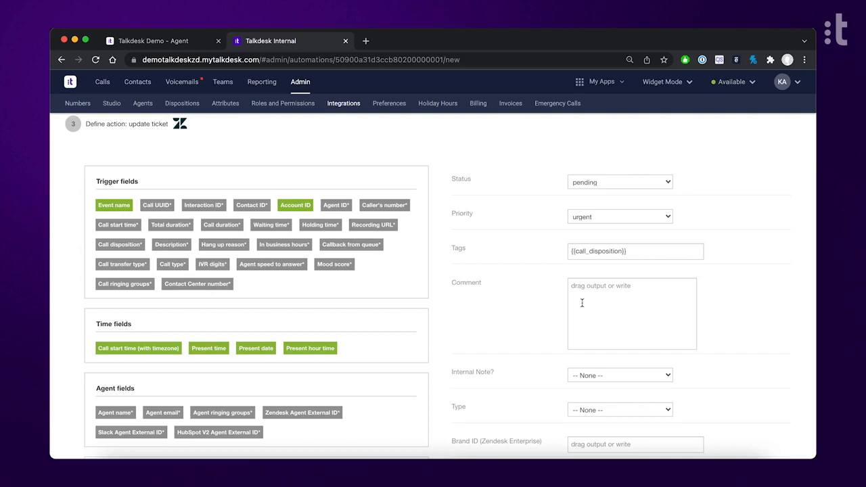
drag(383, 227, 603, 310)
drag(116, 413, 608, 329)
drag(174, 246, 618, 308)
Set the Internal Note option of the ticket update action to true.
scroll(620, 307, down, 1)
click(662, 338)
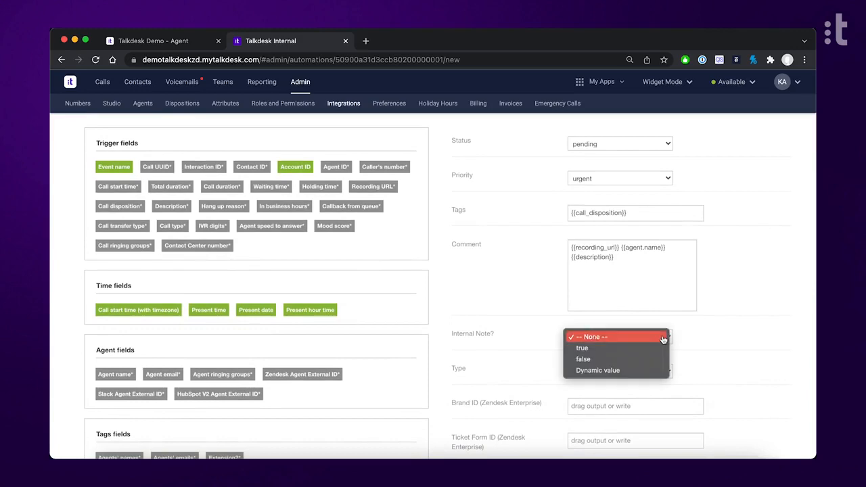
click(651, 347)
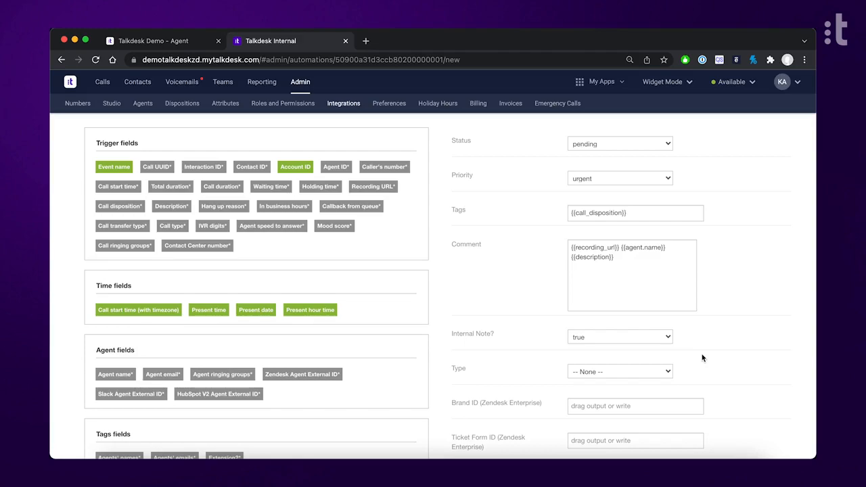
Save the automated task, leaving the remaining ticket fields of the form unmapped.
scroll(701, 357, down, 2)
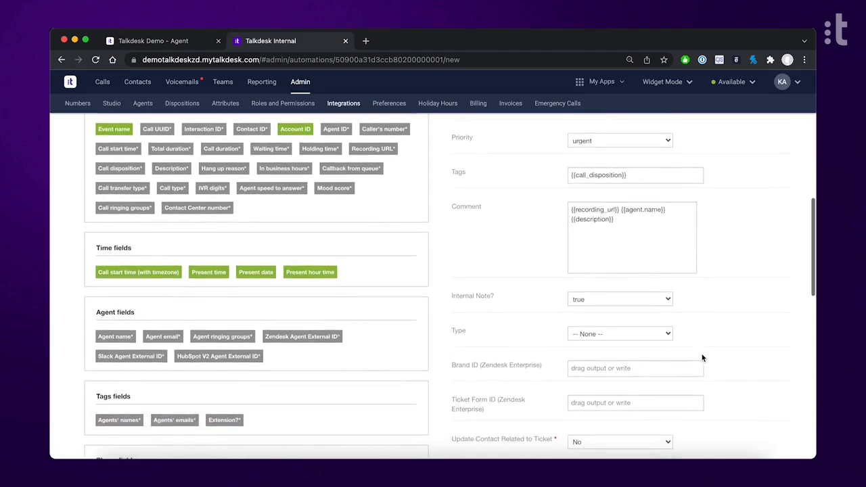
scroll(701, 357, down, 10)
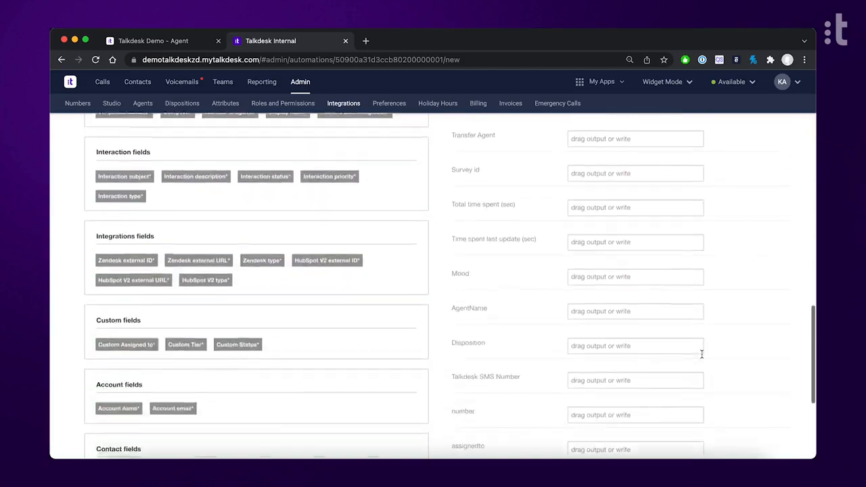
scroll(701, 356, down, 2)
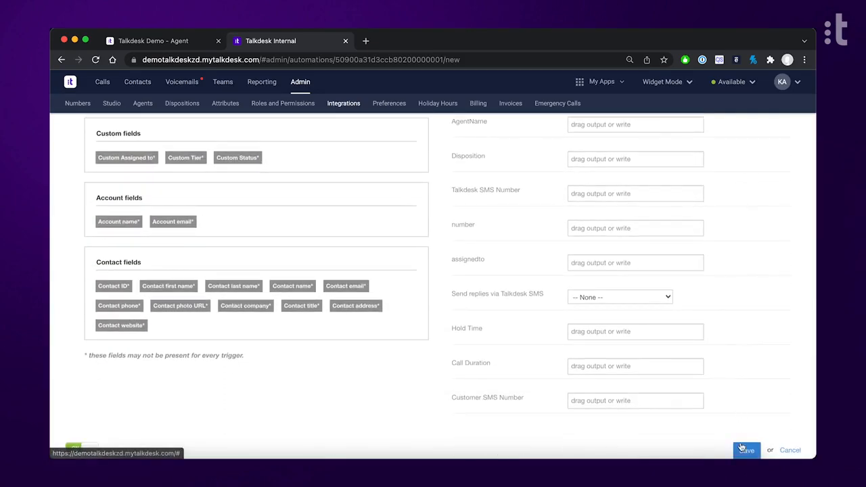